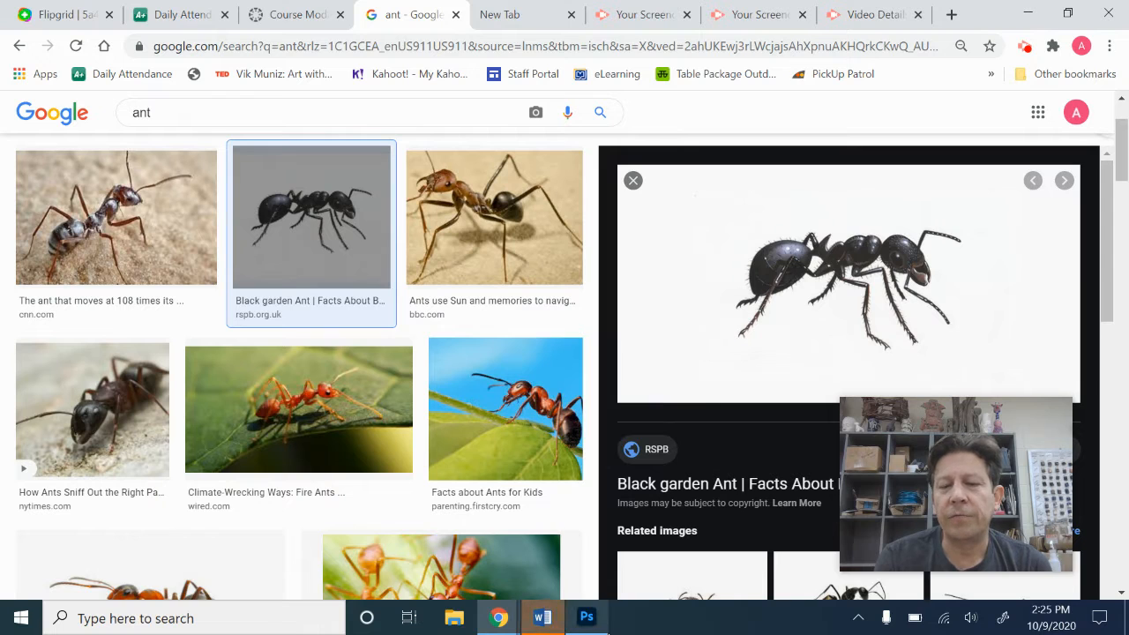
Switch to Photoshop, bring up the Untitled-2 ant image, and open its image size settings with the width in inches
{"action": "left_click", "coordinate": [599, 628]}
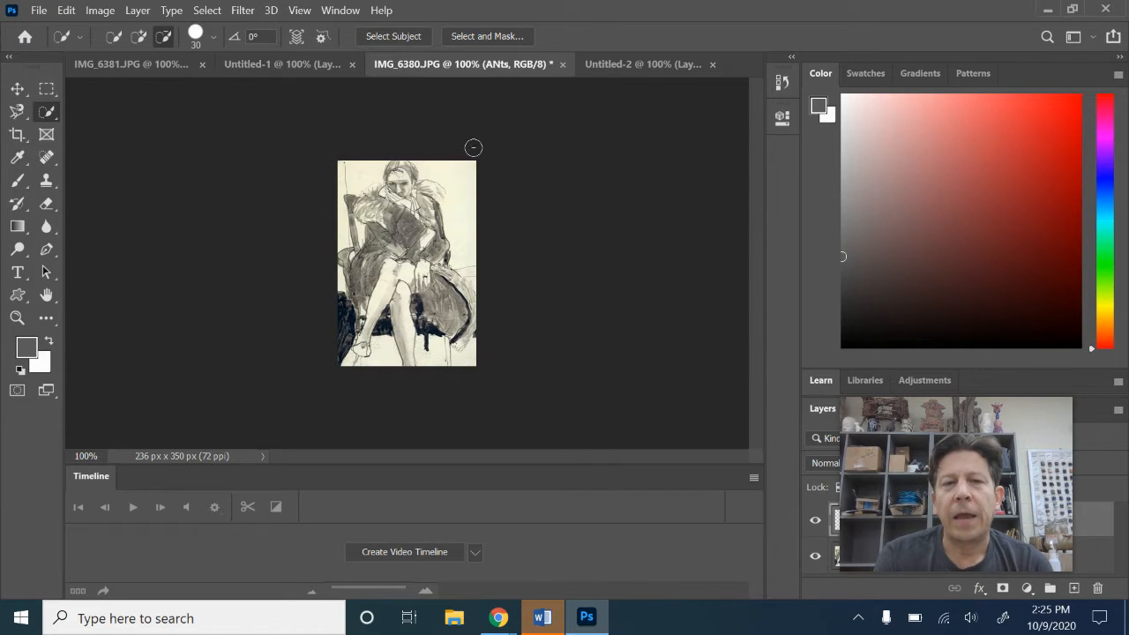
{"action": "left_click", "coordinate": [642, 76]}
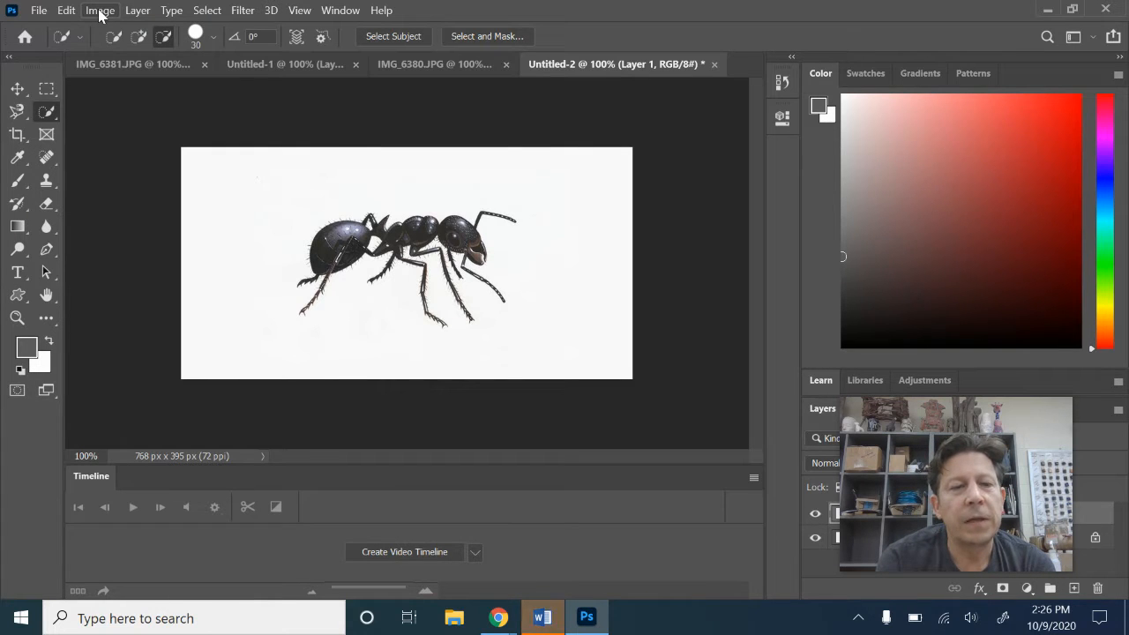
{"action": "left_click", "coordinate": [101, 11]}
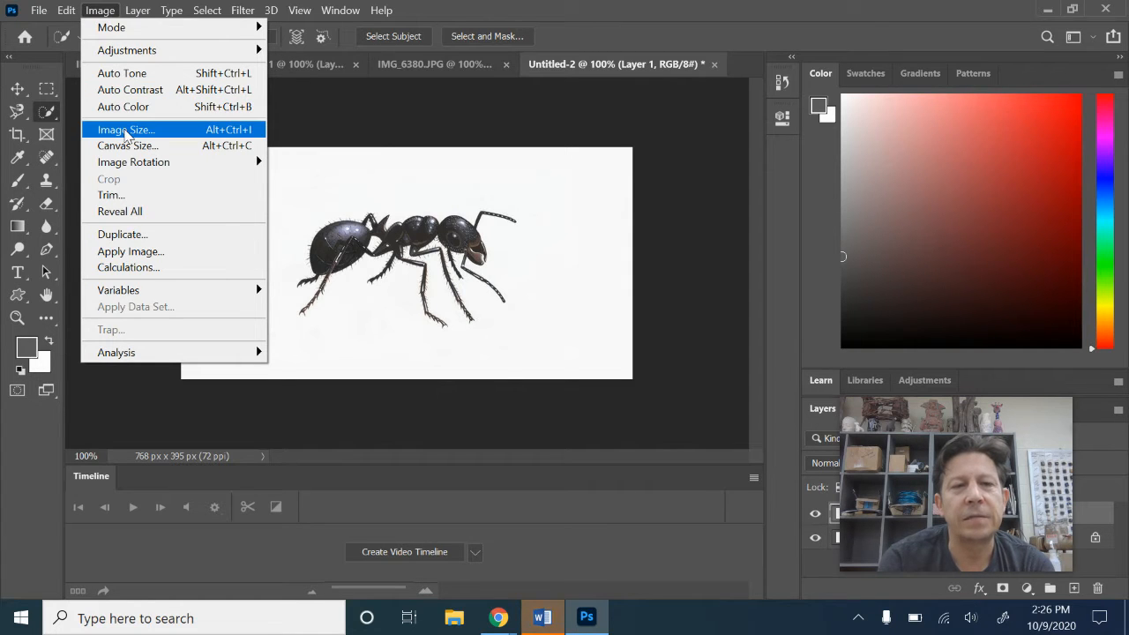
{"action": "left_click", "coordinate": [125, 130]}
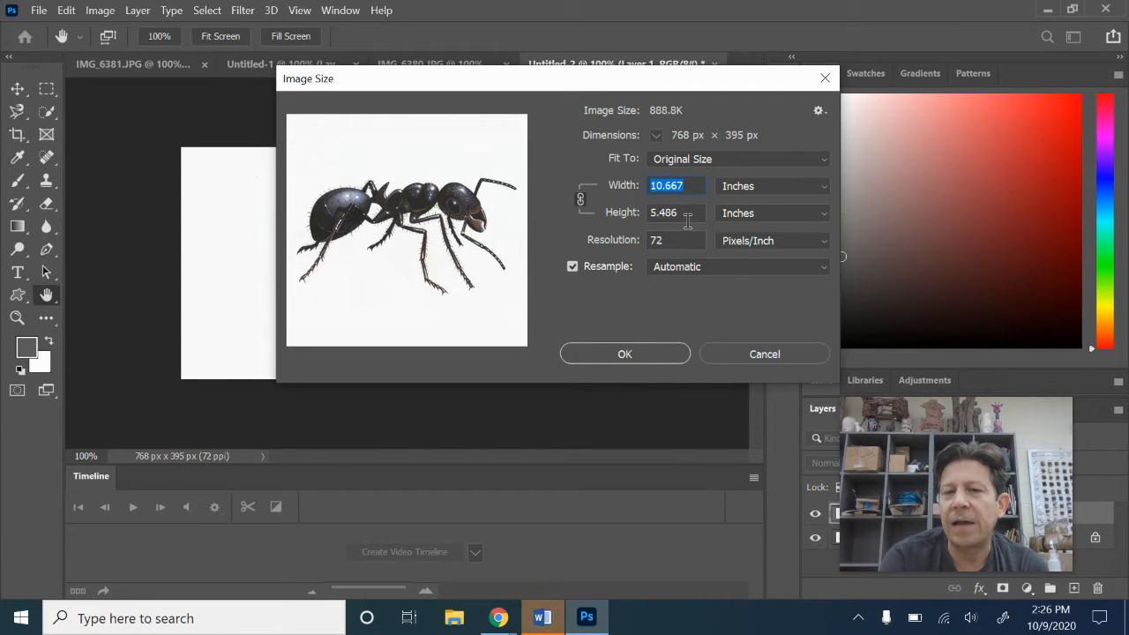
{"action": "left_click", "coordinate": [824, 187]}
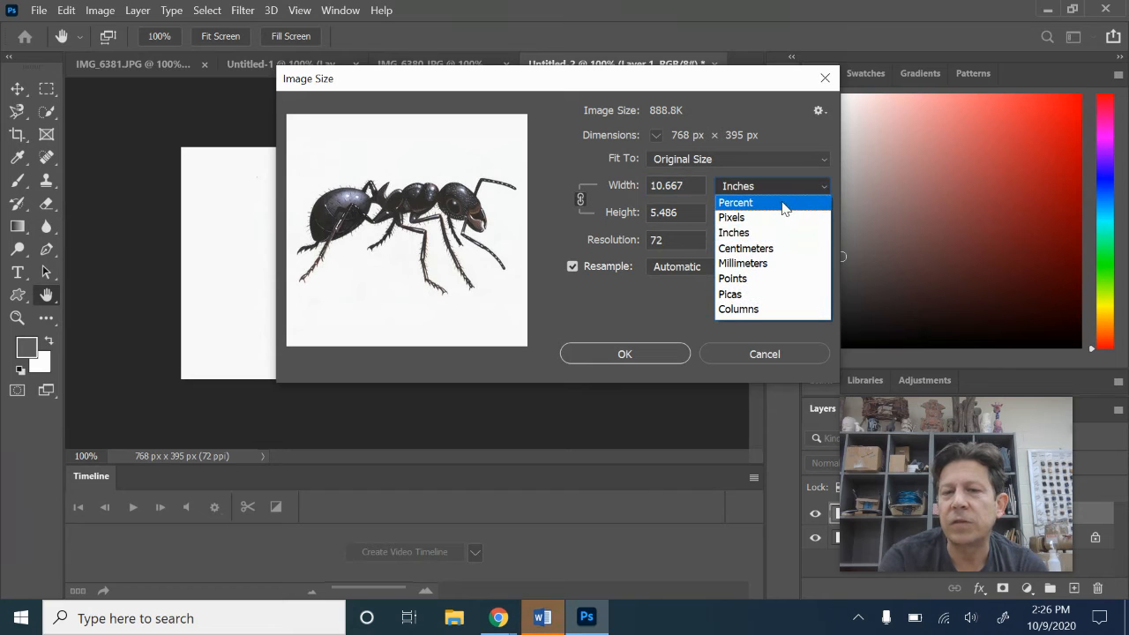
{"action": "left_click", "coordinate": [757, 233]}
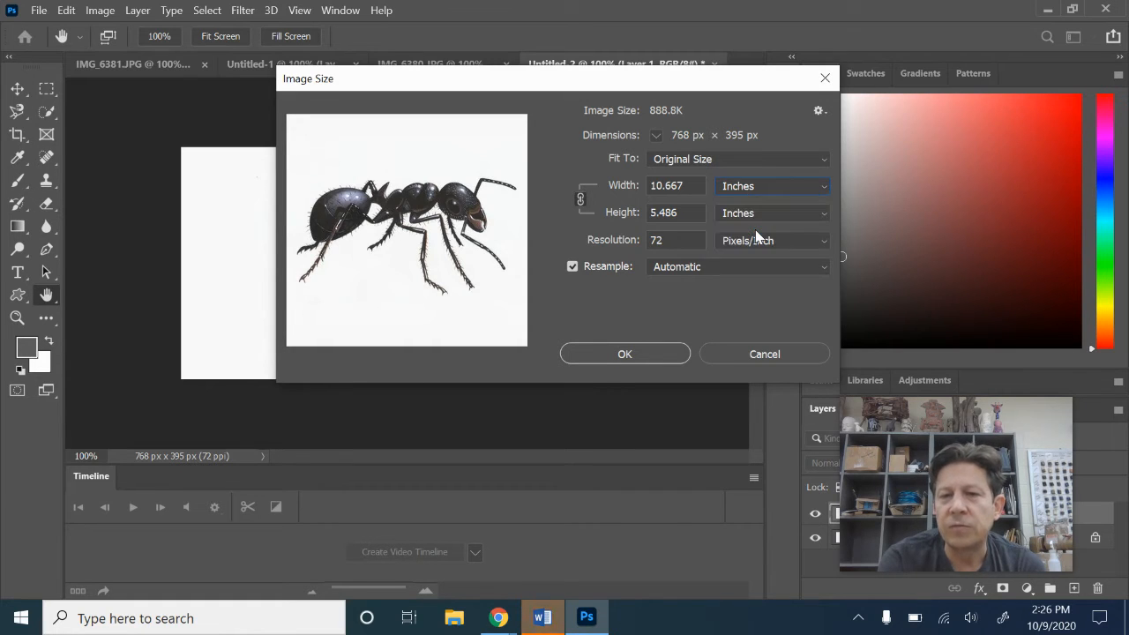
Resize the ant image to a width of 1 inch
{"action": "double_click", "coordinate": [666, 187]}
{"action": "double_click", "coordinate": [691, 186]}
{"action": "left_click", "coordinate": [691, 186]}
{"action": "double_click", "coordinate": [691, 186]}
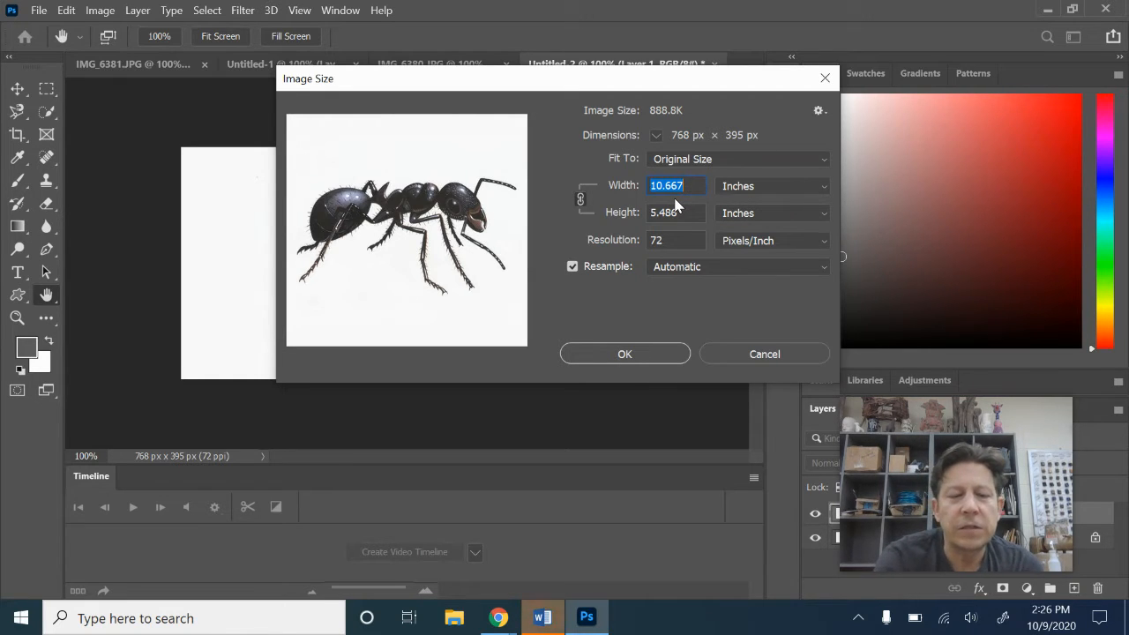
{"action": "type", "text": "1"}
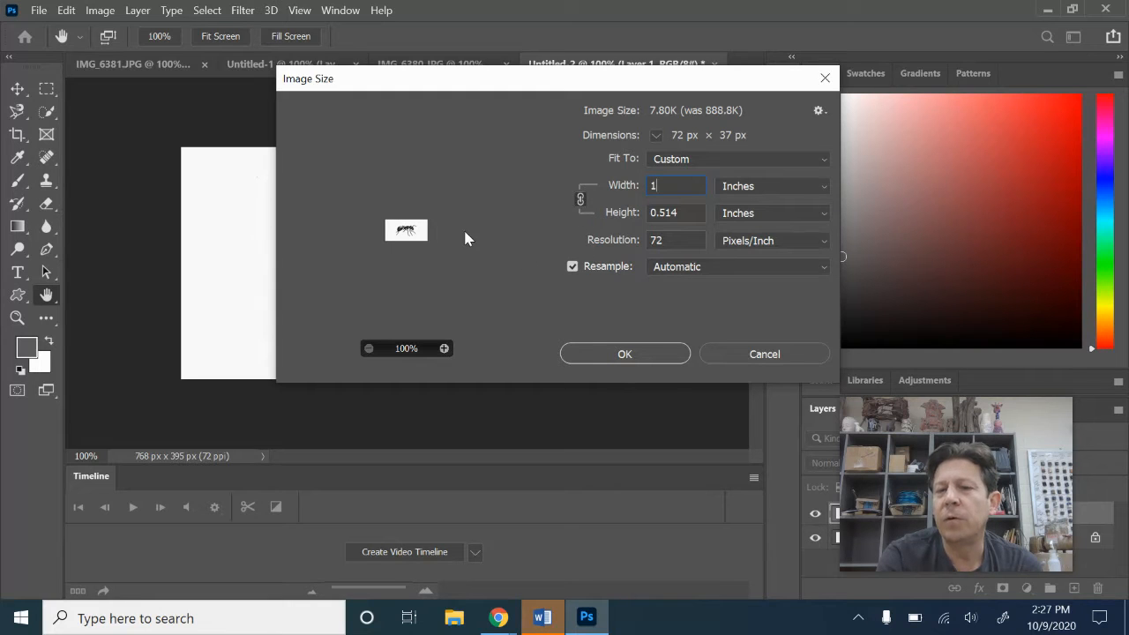
{"action": "left_click", "coordinate": [630, 357]}
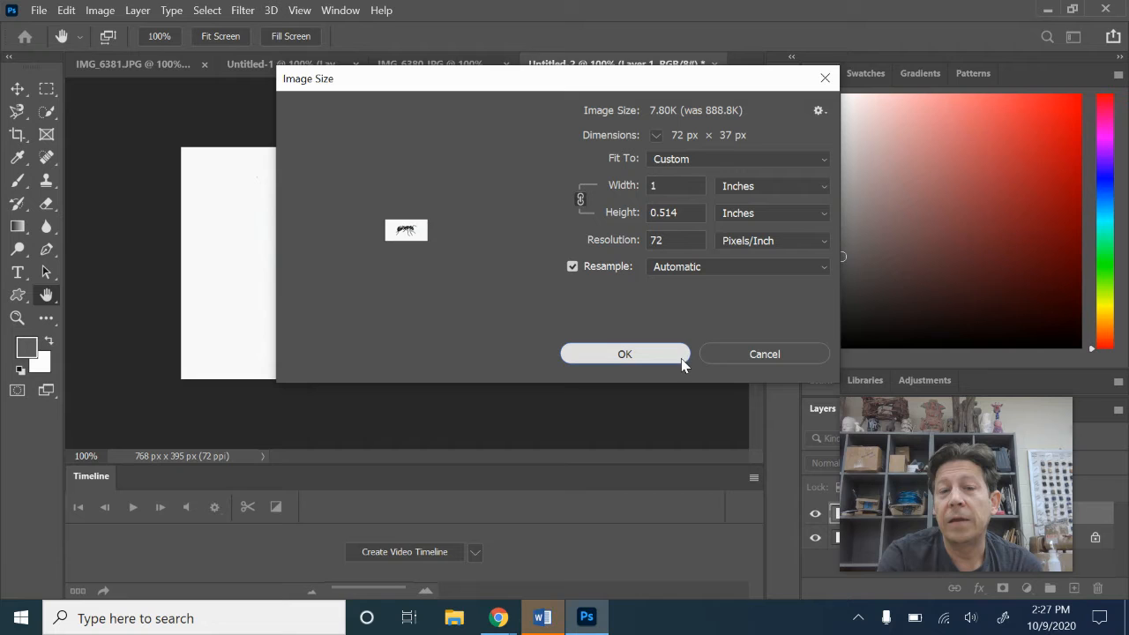
{"action": "left_click", "coordinate": [637, 361]}
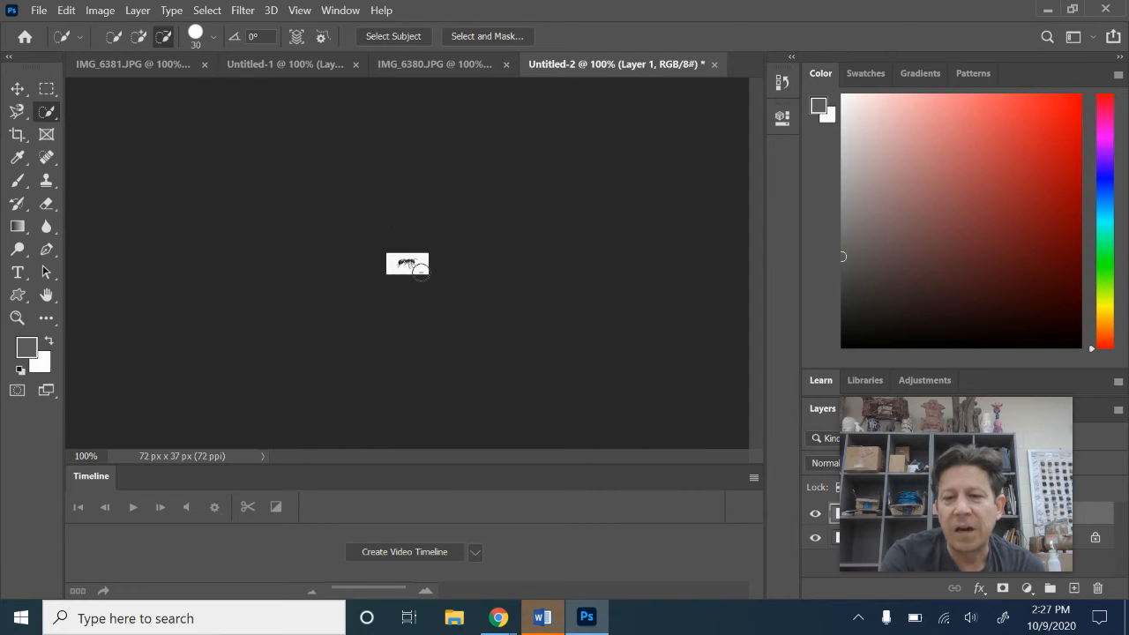
Select the entire canvas of the resized ant image
{"action": "key", "text": "ctrl+plus"}
{"action": "key", "text": "ctrl+plus"}
{"action": "key", "text": "ctrl+plus"}
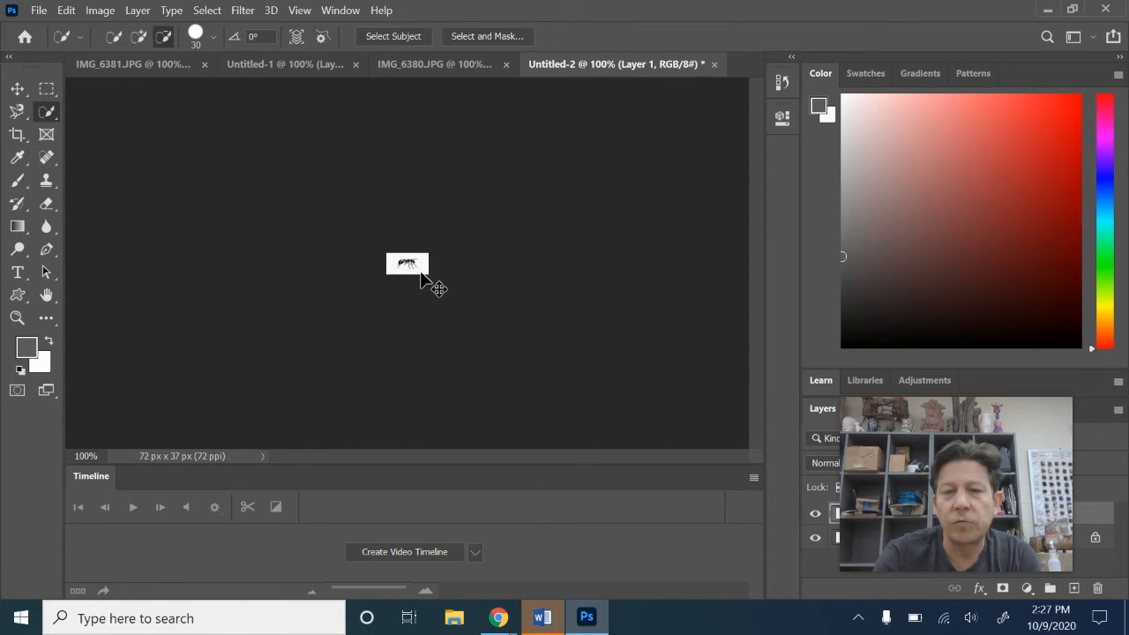
{"action": "key", "text": "ctrl+plus"}
{"action": "key", "text": "ctrl+plus"}
{"action": "key", "text": "ctrl+plus"}
{"action": "key", "text": "ctrl+plus"}
{"action": "key", "text": "ctrl+plus"}
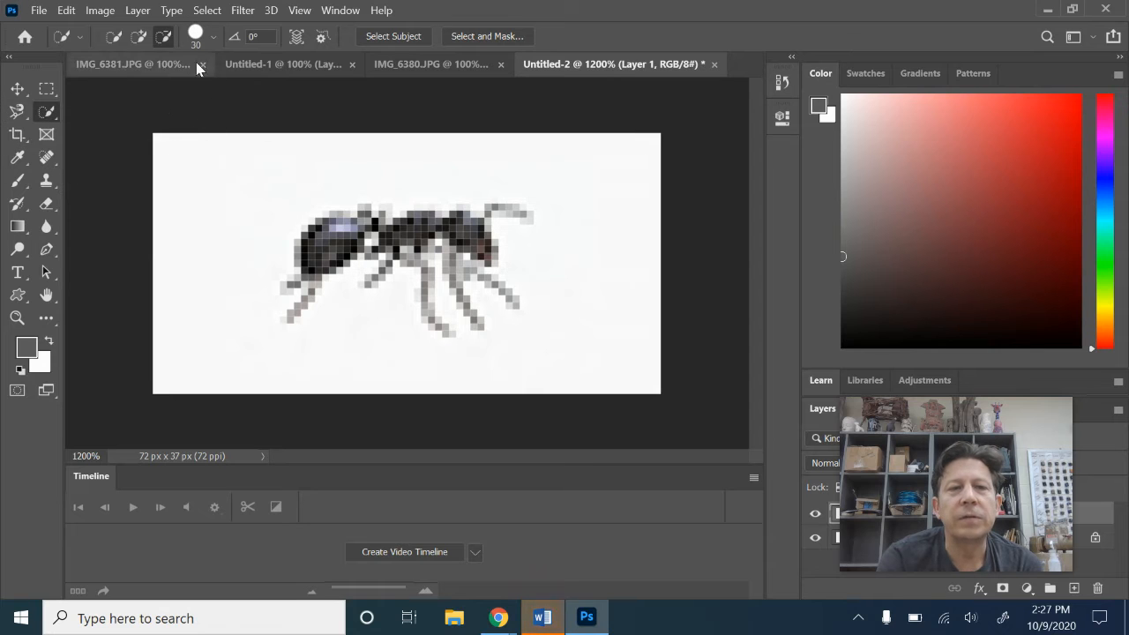
{"action": "left_click", "coordinate": [215, 13]}
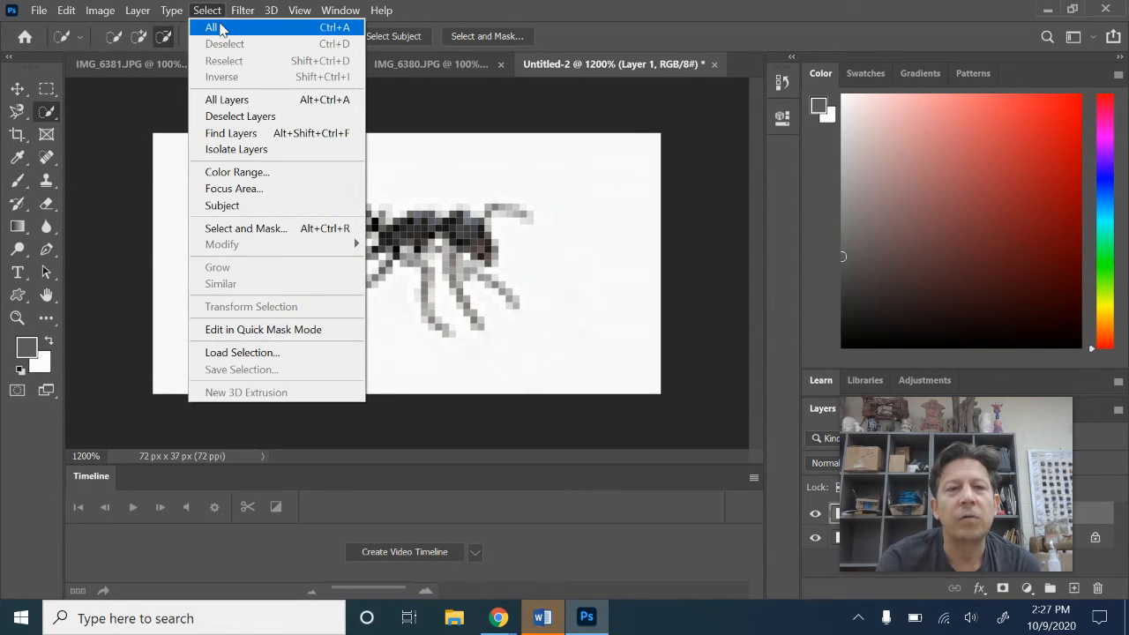
{"action": "left_click", "coordinate": [220, 30]}
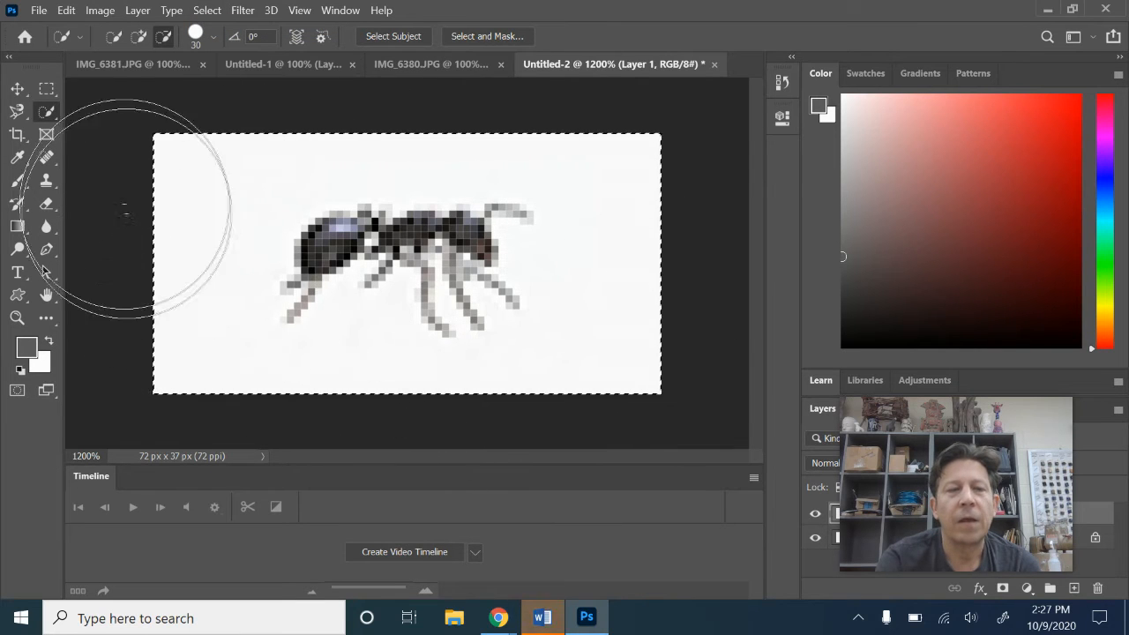
Clear the full-canvas selection and outline the ant with a freehand Lasso selection
{"action": "left_click", "coordinate": [18, 112]}
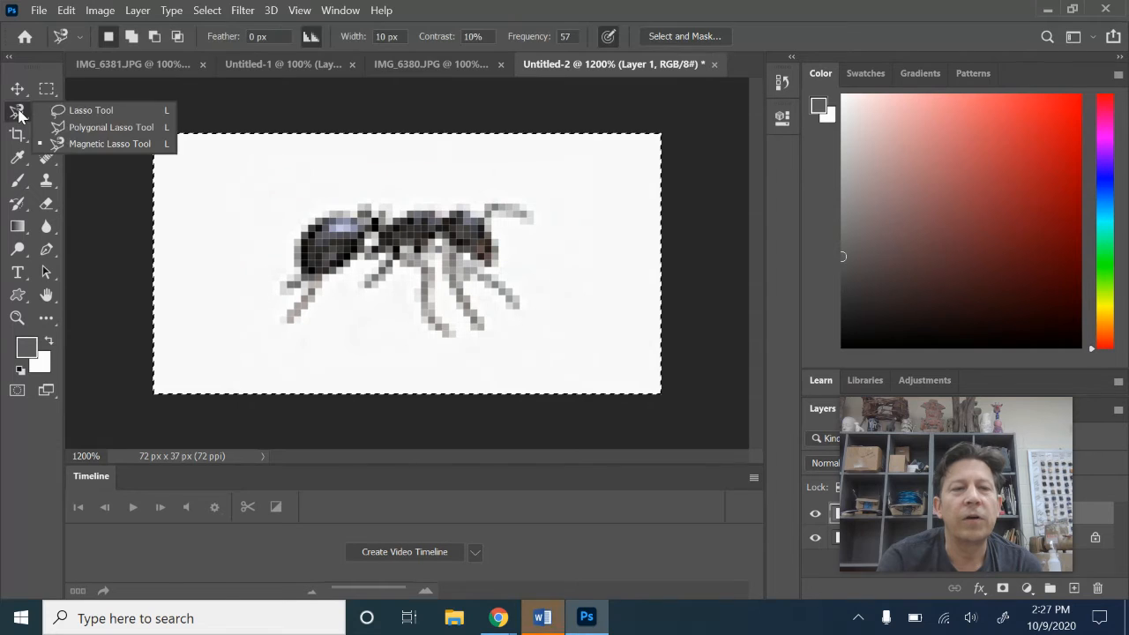
{"action": "left_click", "coordinate": [70, 109]}
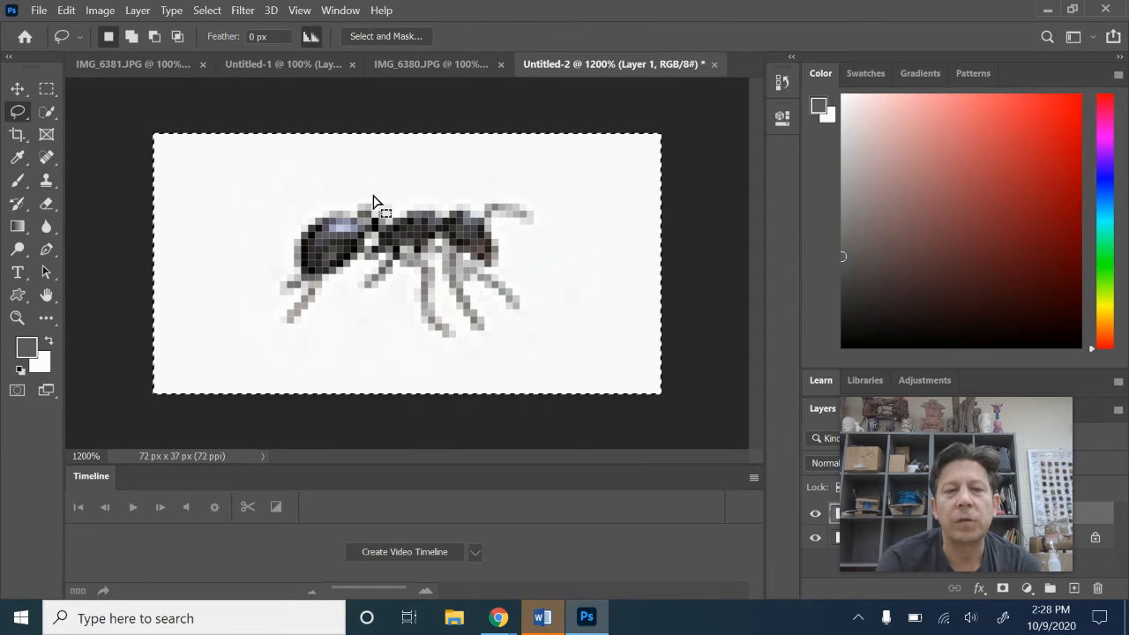
{"action": "mouse_move", "coordinate": [383, 194]}
{"action": "left_mouse_down"}
{"action": "mouse_move", "coordinate": [322, 195]}
{"action": "mouse_move", "coordinate": [269, 226]}
{"action": "left_mouse_up"}
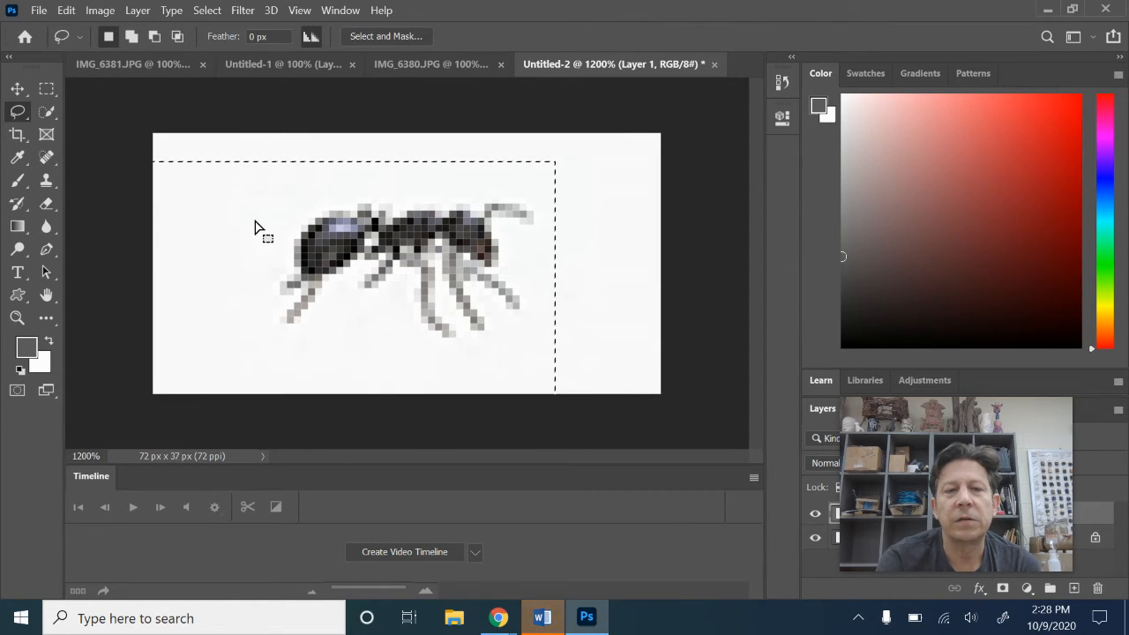
{"action": "left_click", "coordinate": [215, 10]}
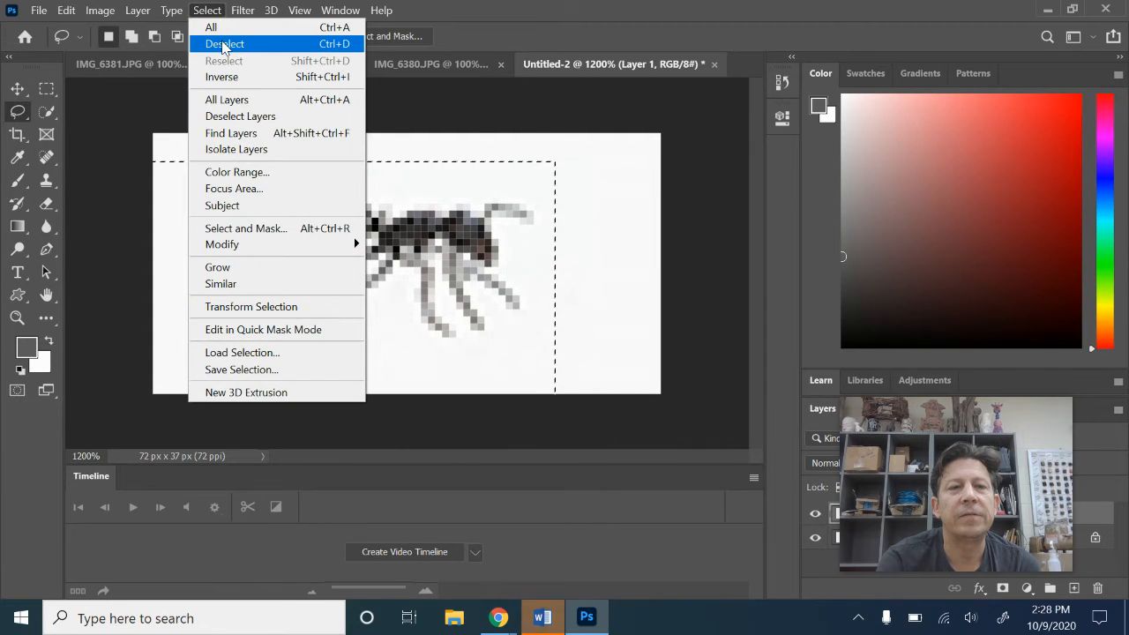
{"action": "left_click", "coordinate": [224, 44]}
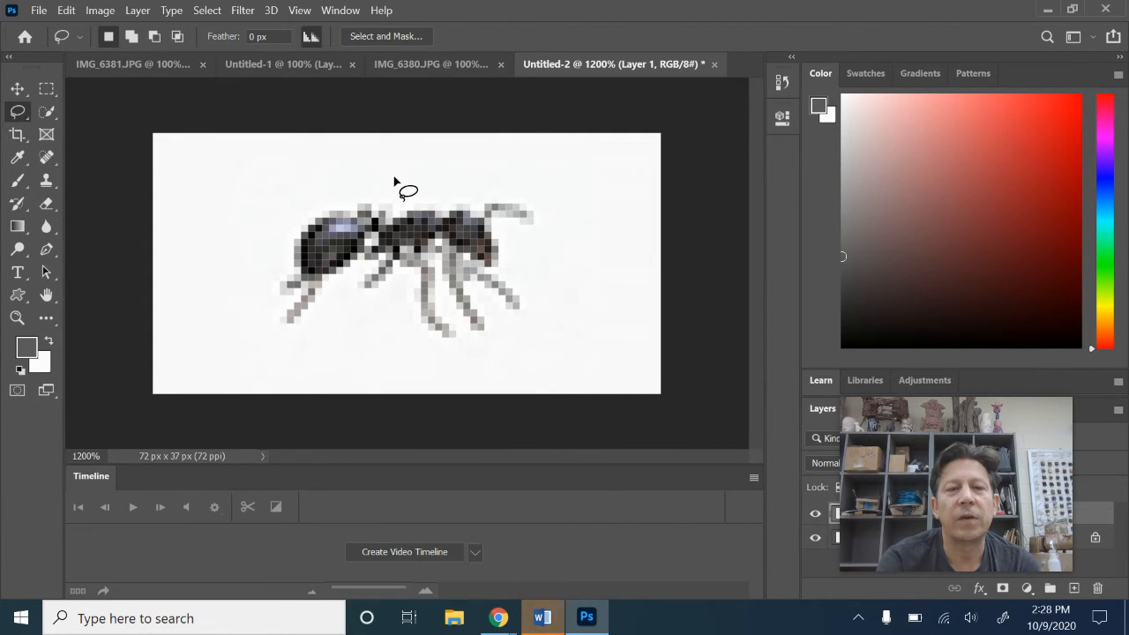
{"action": "mouse_move", "coordinate": [395, 179]}
{"action": "left_mouse_down"}
{"action": "mouse_move", "coordinate": [264, 233]}
{"action": "mouse_move", "coordinate": [273, 328]}
{"action": "mouse_move", "coordinate": [294, 340]}
{"action": "mouse_move", "coordinate": [368, 334]}
{"action": "mouse_move", "coordinate": [493, 357]}
{"action": "mouse_move", "coordinate": [546, 351]}
{"action": "mouse_move", "coordinate": [599, 288]}
{"action": "mouse_move", "coordinate": [582, 238]}
{"action": "mouse_move", "coordinate": [527, 200]}
{"action": "mouse_move", "coordinate": [396, 182]}
{"action": "left_mouse_up"}
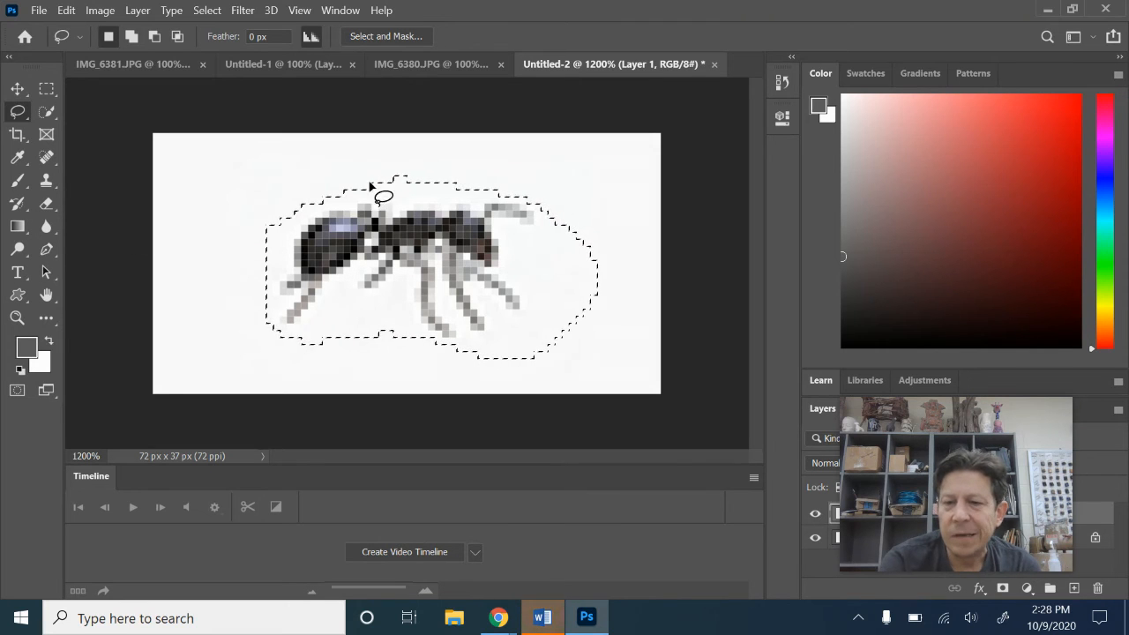
Reset the foreground and background colors to default and define the selected ant as a brush preset named Ant Brush
{"action": "left_click", "coordinate": [20, 372]}
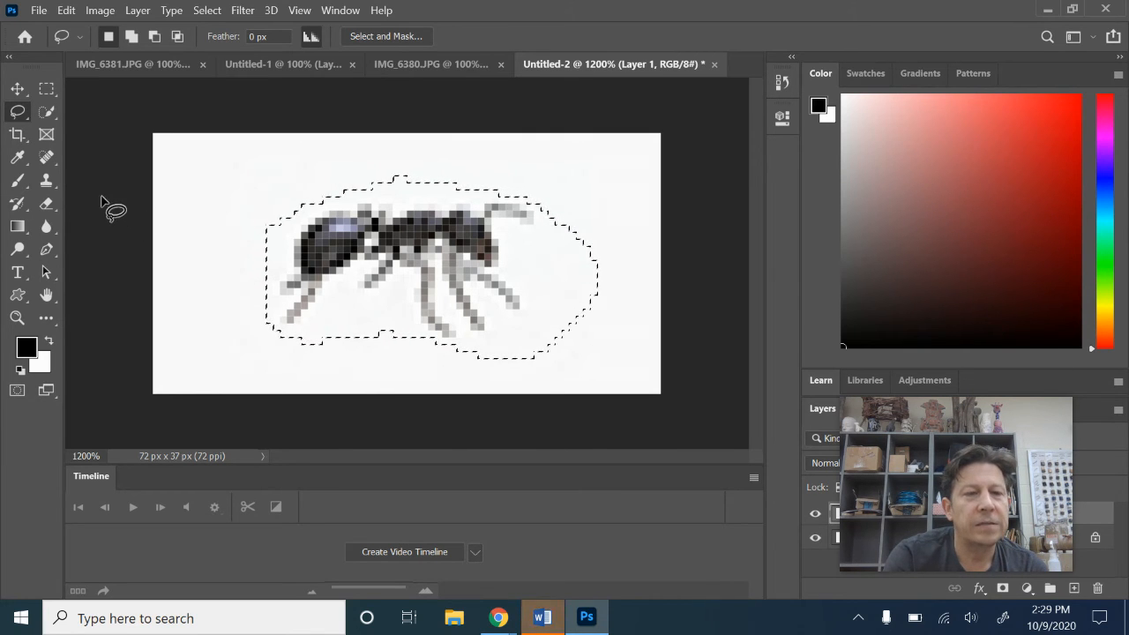
{"action": "left_click", "coordinate": [67, 16]}
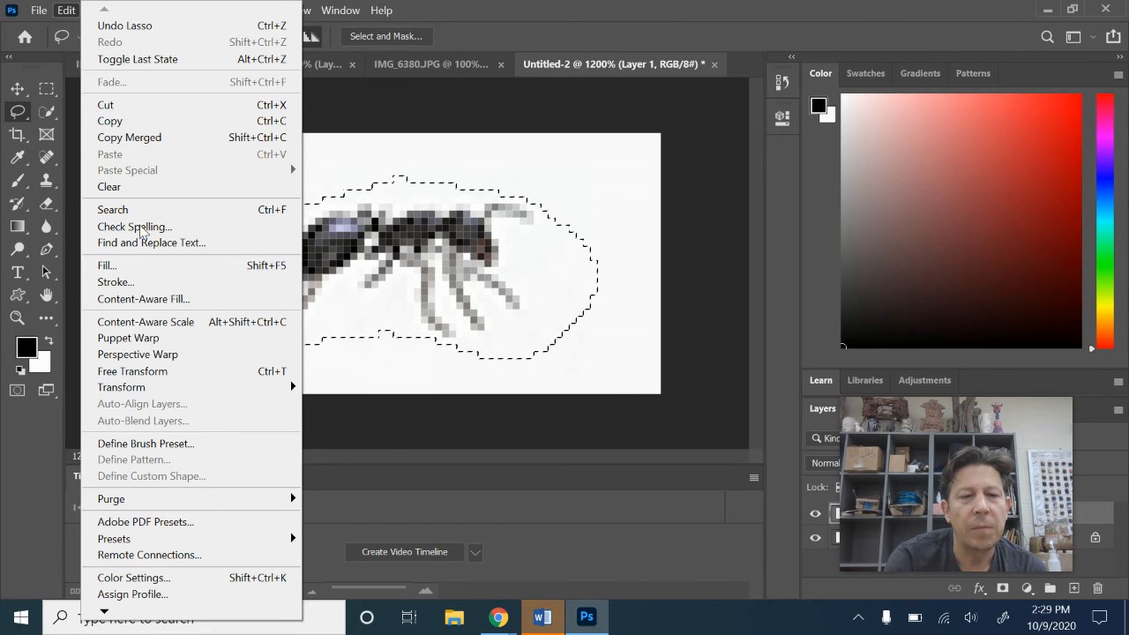
{"action": "left_click", "coordinate": [164, 445]}
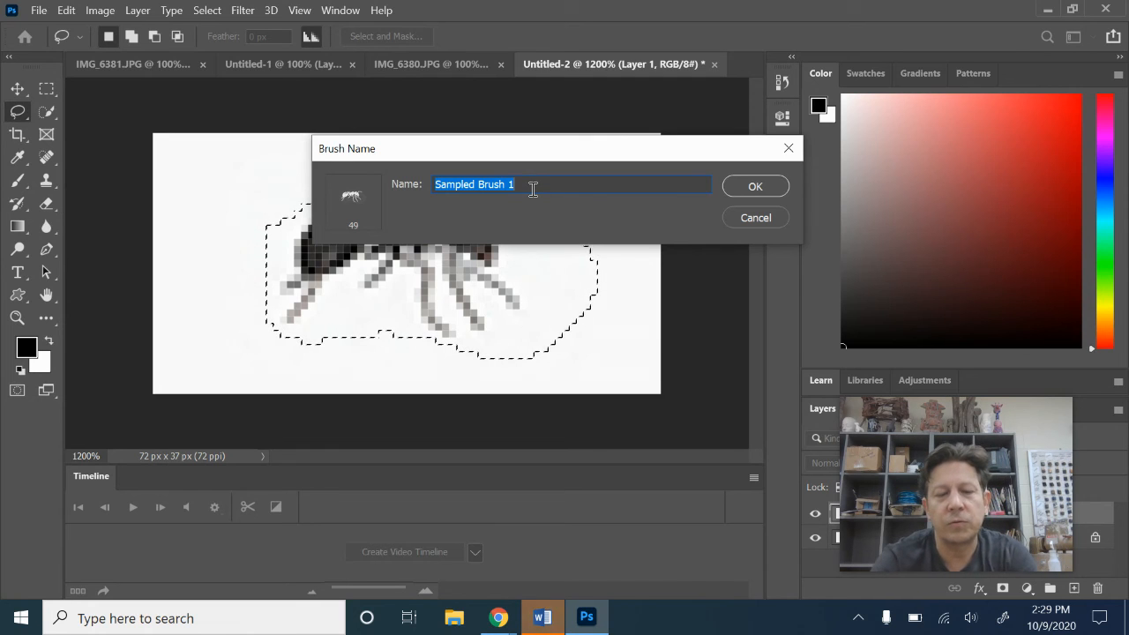
{"action": "type", "text": "An"}
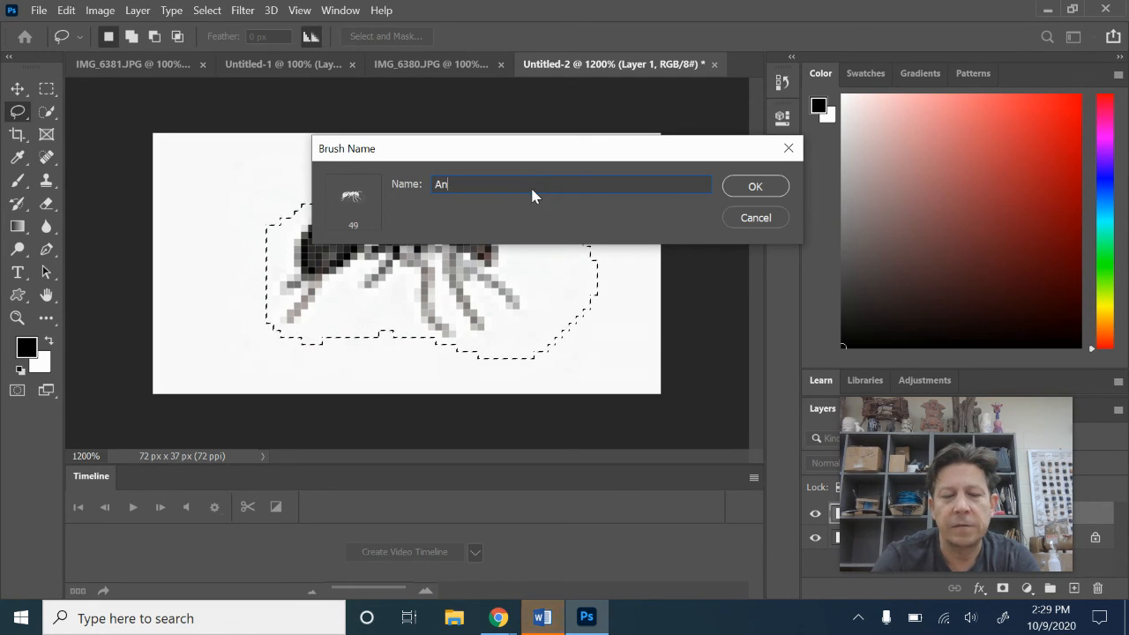
{"action": "type", "text": "t Brush"}
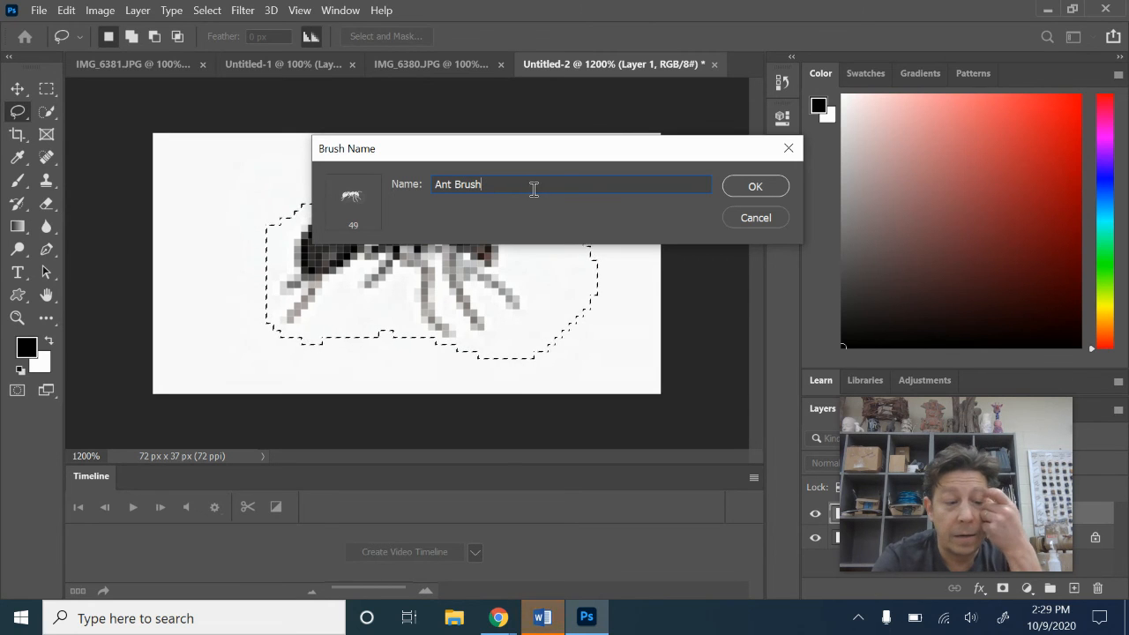
{"action": "left_click", "coordinate": [767, 187]}
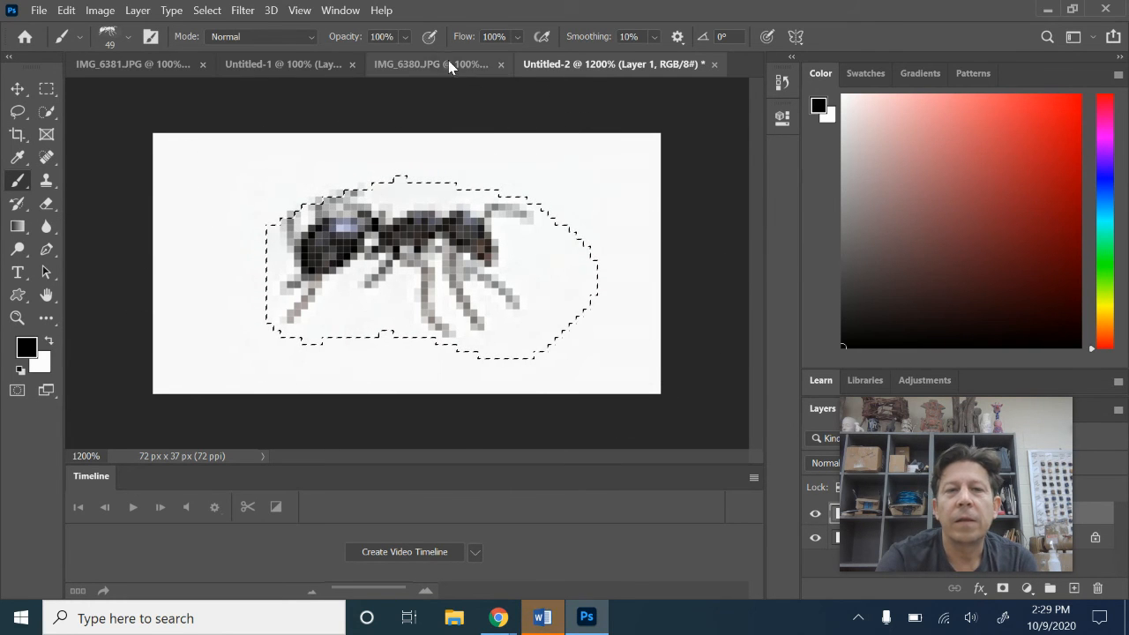
Select the entire canvas and stamp test ants across its upper part with the ant brush
{"action": "left_click", "coordinate": [219, 13]}
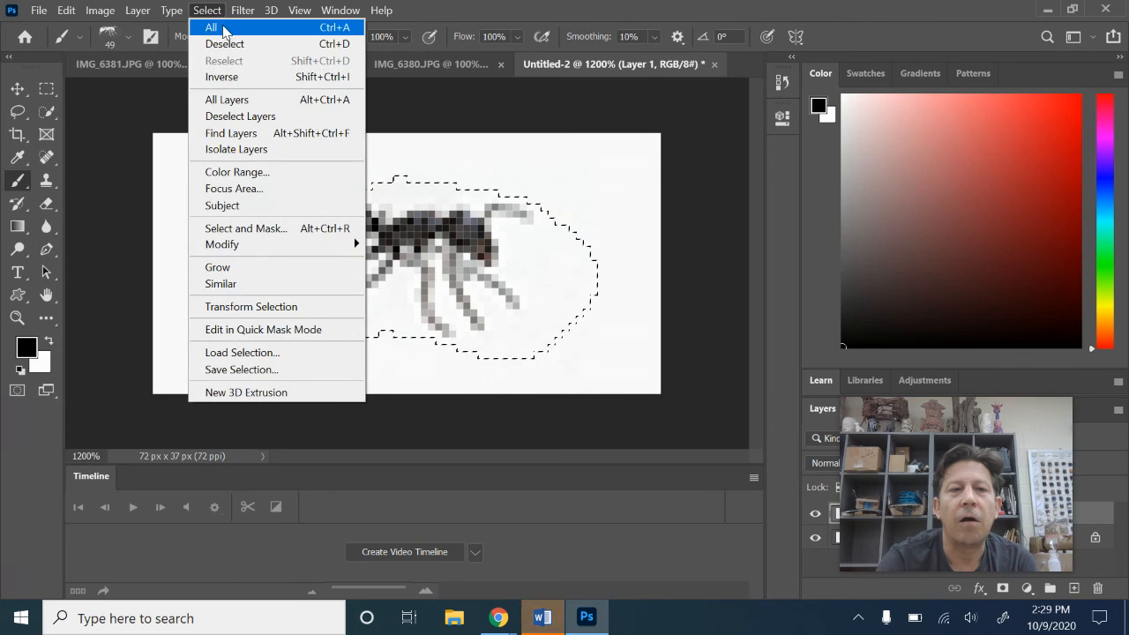
{"action": "left_click", "coordinate": [217, 27]}
{"action": "left_click_drag", "start_coordinate": [261, 181], "coordinate": [278, 190]}
{"action": "left_click", "coordinate": [477, 210]}
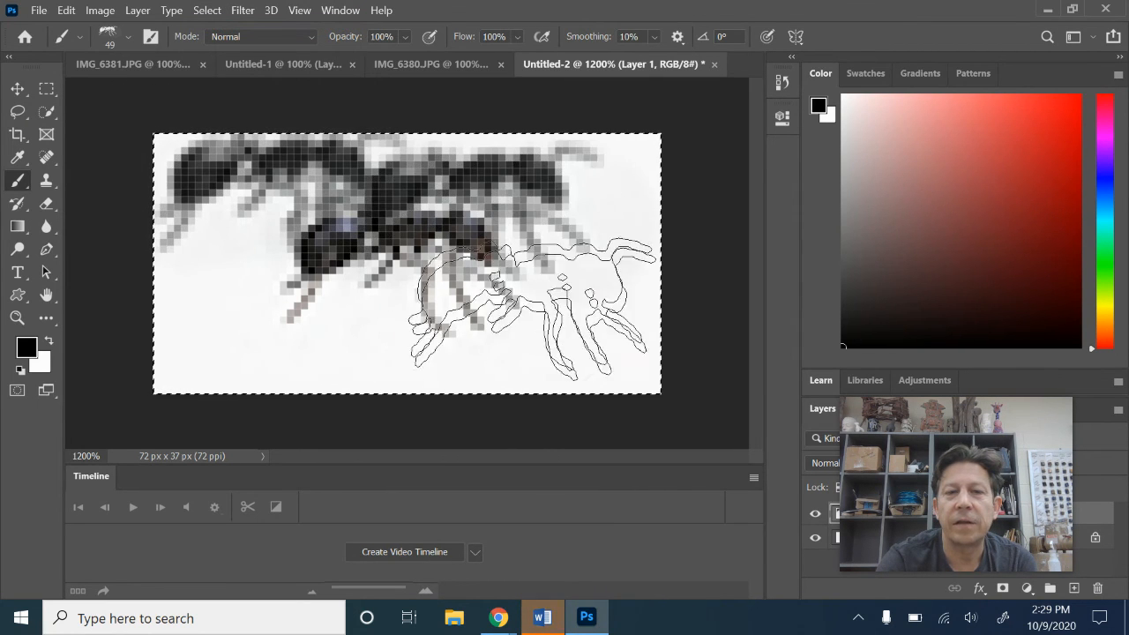